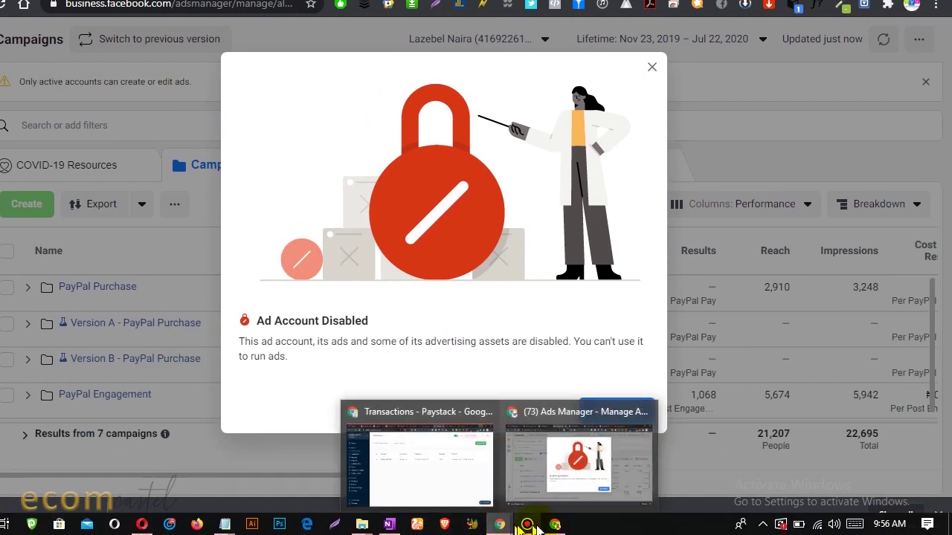
Open See Details on the Ad Account Disabled notice to reach the Account Quality page
{"action": "left_click", "coordinate": [527, 525]}
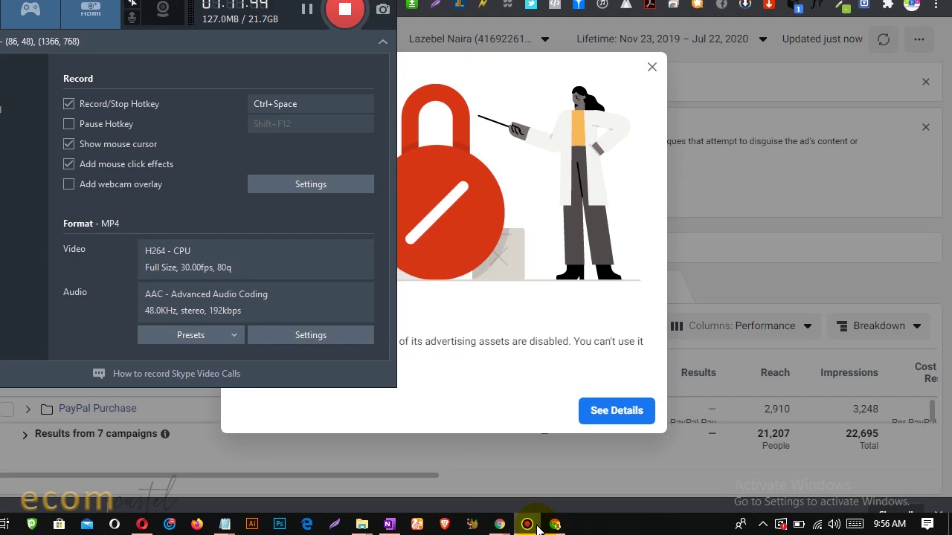
{"action": "left_click", "coordinate": [537, 525]}
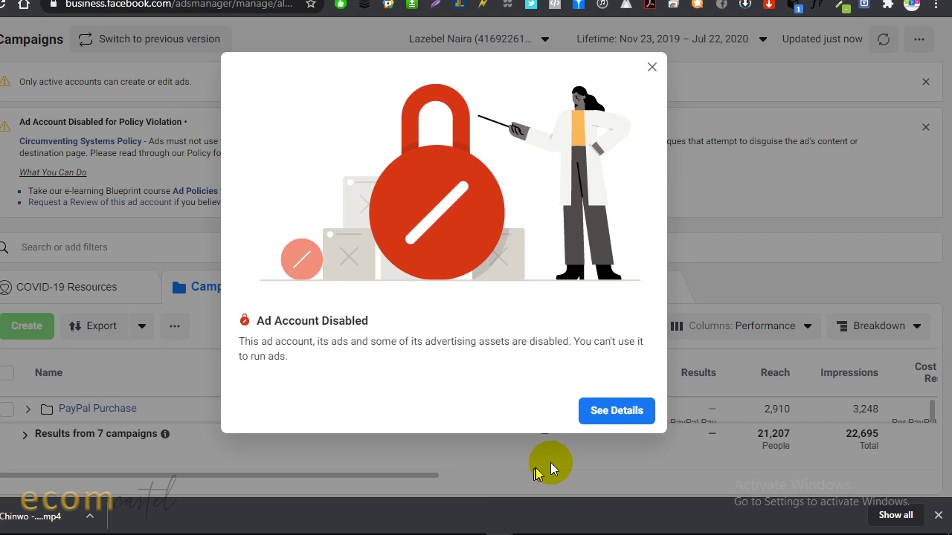
{"action": "left_click", "coordinate": [622, 417]}
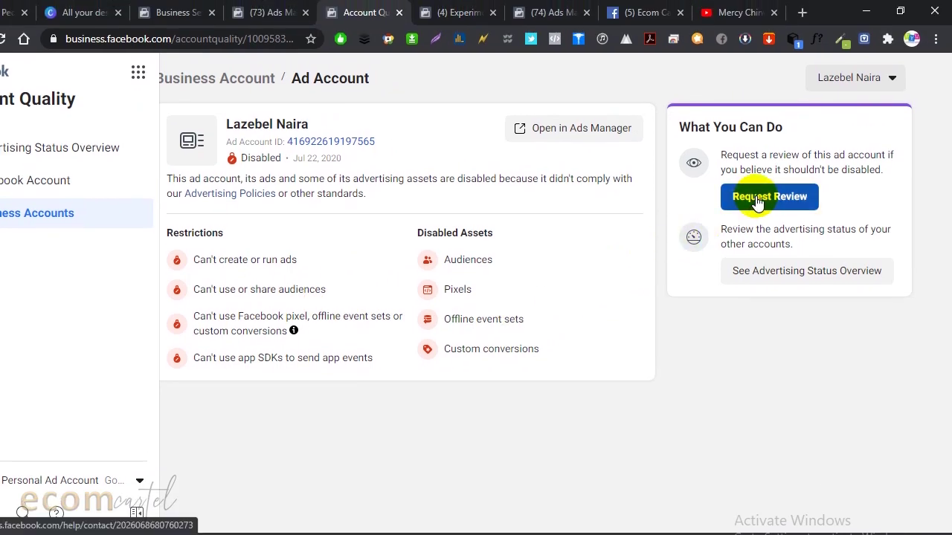
Fill the review request: confirm ownership, select the disabled ad account, reason 'I'm not sure which policy was violated'
{"action": "left_click", "coordinate": [757, 200]}
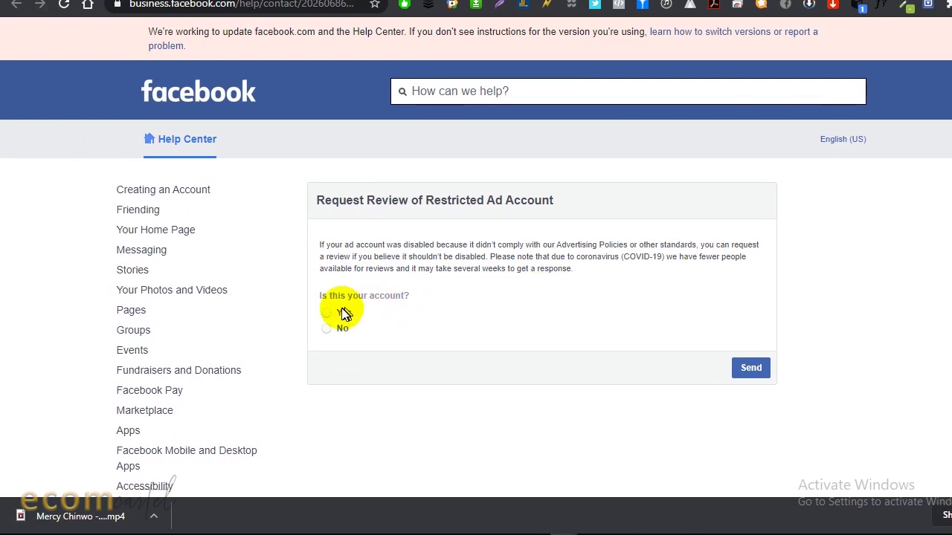
{"action": "left_click", "coordinate": [332, 312]}
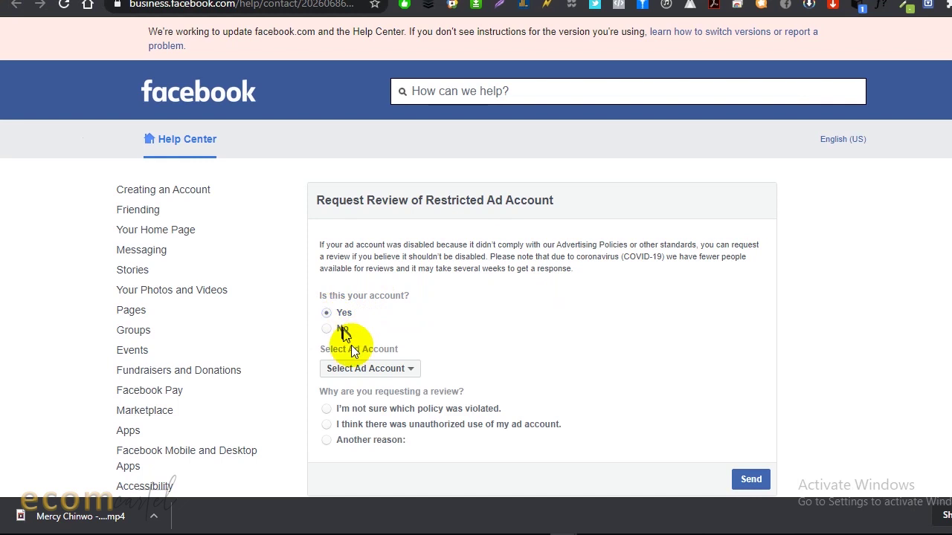
{"action": "left_click", "coordinate": [367, 370]}
{"action": "left_click", "coordinate": [365, 410]}
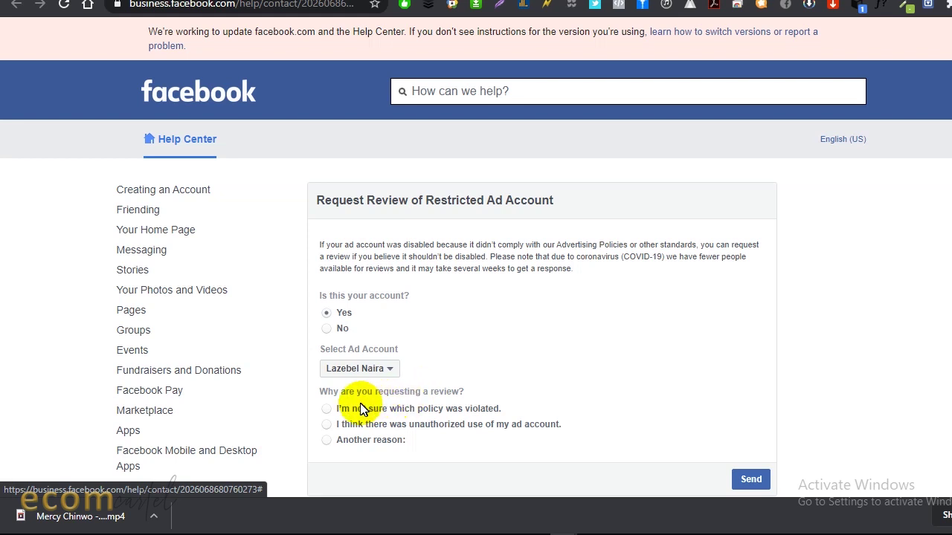
{"action": "left_click", "coordinate": [355, 413]}
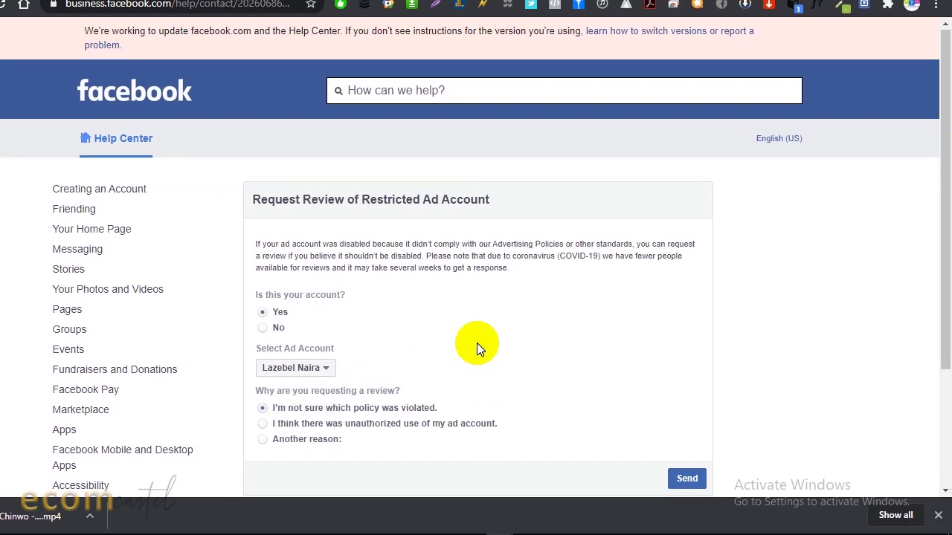
{"action": "scroll", "coordinate": [477, 342], "scroll_direction": "down", "scroll_amount": 1}
{"action": "scroll", "coordinate": [477, 342], "scroll_direction": "down", "scroll_amount": 1}
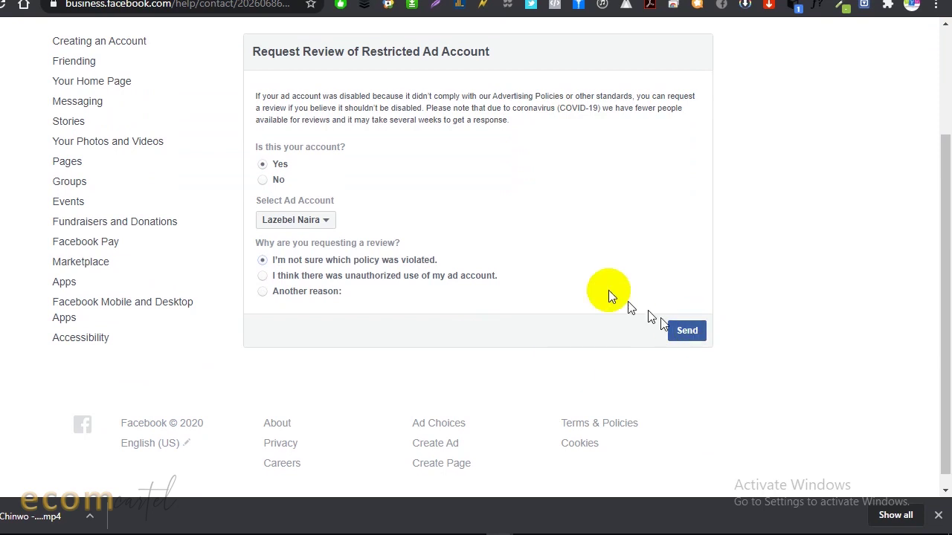
{"action": "scroll", "coordinate": [544, 272], "scroll_direction": "up", "scroll_amount": 1}
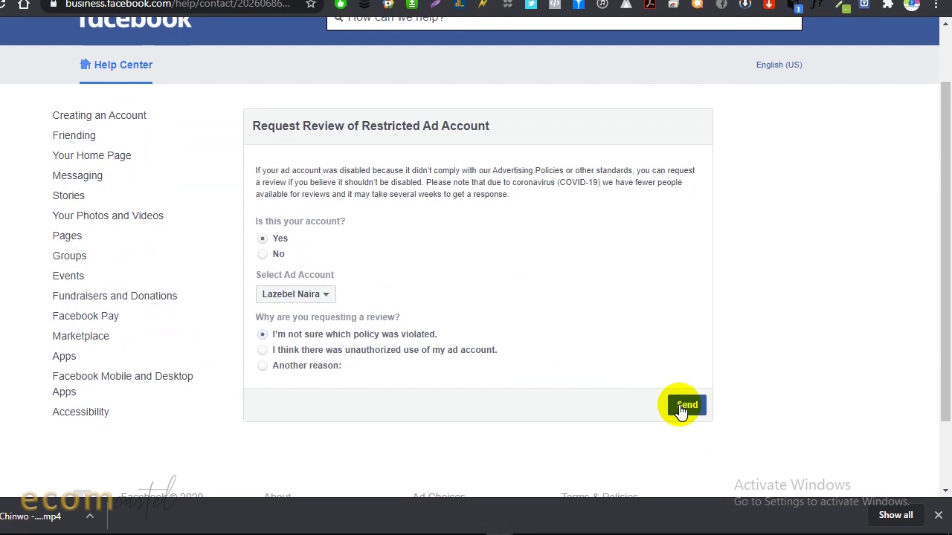
Send the review request and browse the new open appeal and older closed appeals in Support Inbox
{"action": "left_click", "coordinate": [681, 408]}
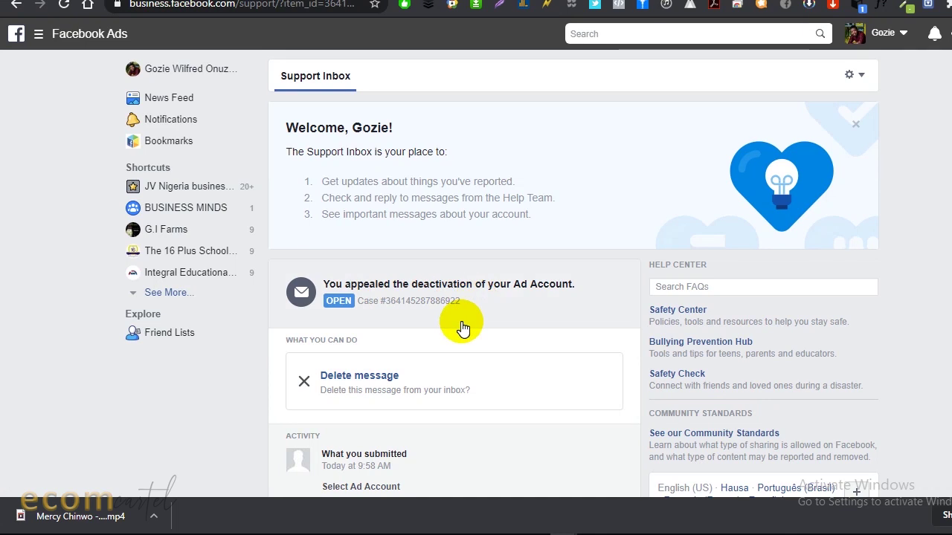
{"action": "scroll", "coordinate": [460, 326], "scroll_direction": "down", "scroll_amount": 2}
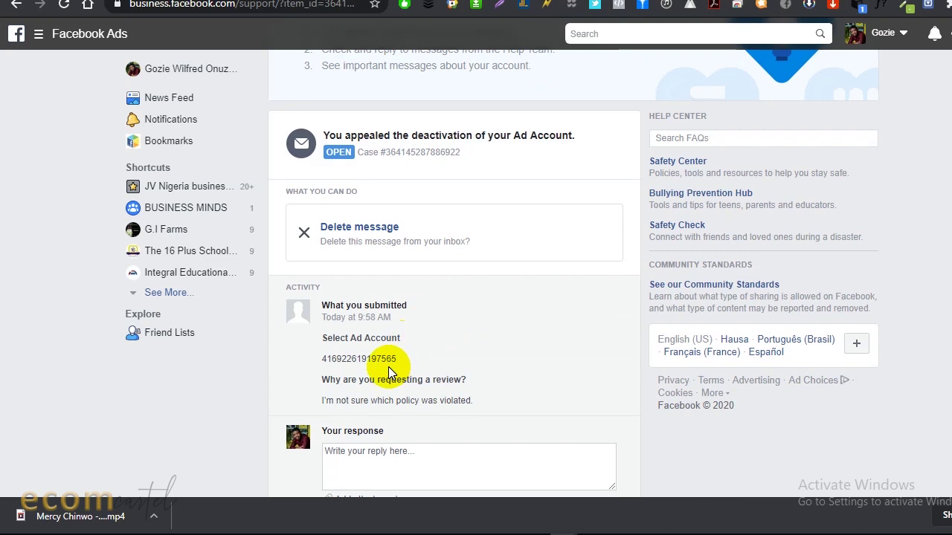
{"action": "scroll", "coordinate": [405, 368], "scroll_direction": "down", "scroll_amount": 1}
{"action": "scroll", "coordinate": [405, 368], "scroll_direction": "down", "scroll_amount": 1}
{"action": "scroll", "coordinate": [405, 368], "scroll_direction": "down", "scroll_amount": 1}
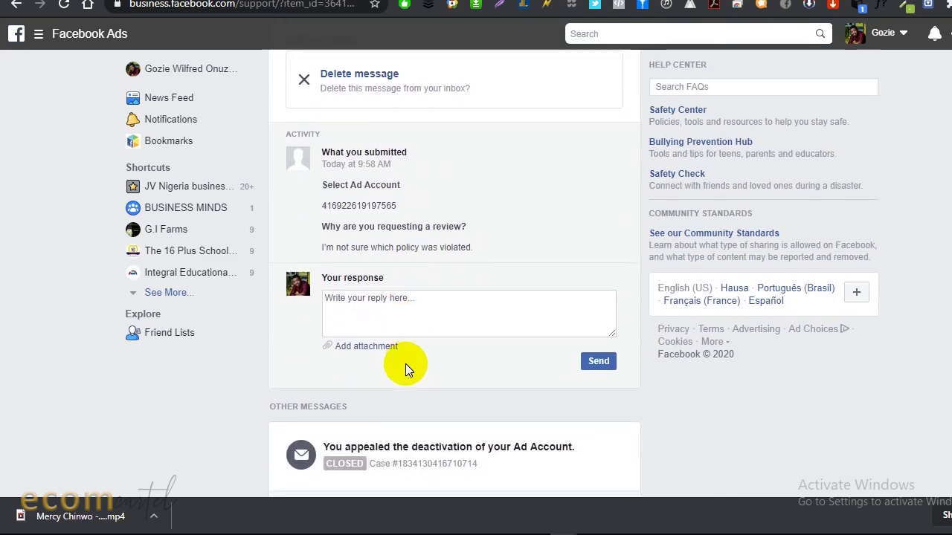
{"action": "scroll", "coordinate": [405, 368], "scroll_direction": "down", "scroll_amount": 1}
{"action": "scroll", "coordinate": [405, 368], "scroll_direction": "down", "scroll_amount": 1}
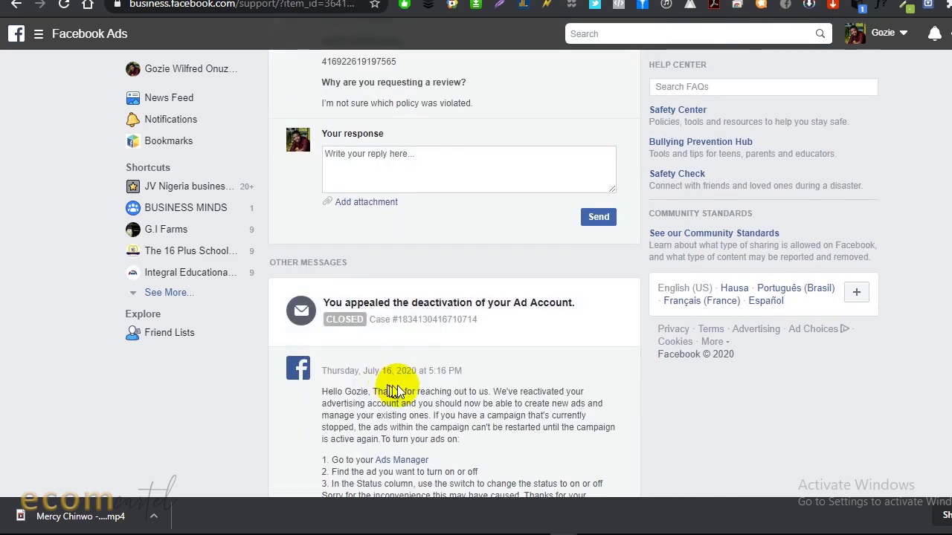
{"action": "scroll", "coordinate": [397, 385], "scroll_direction": "down", "scroll_amount": 1}
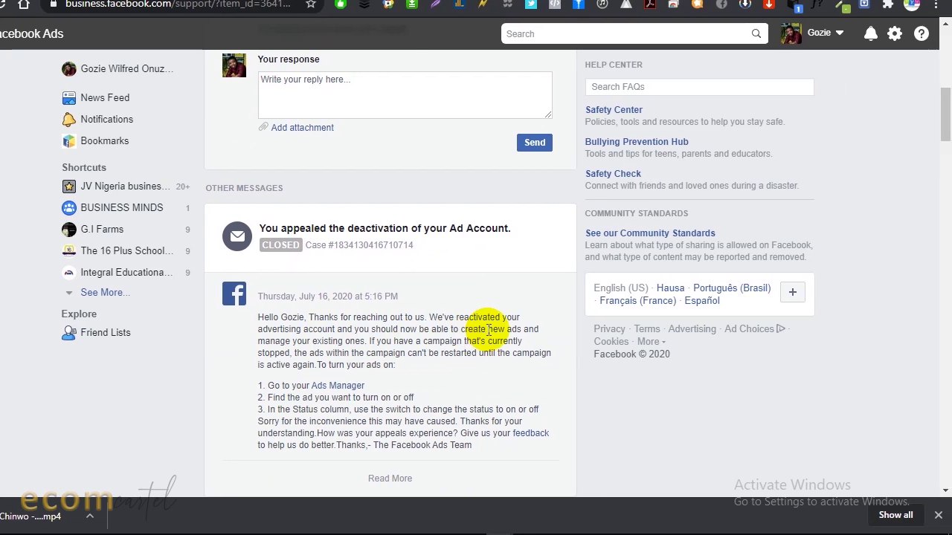
{"action": "scroll", "coordinate": [486, 331], "scroll_direction": "down", "scroll_amount": 1}
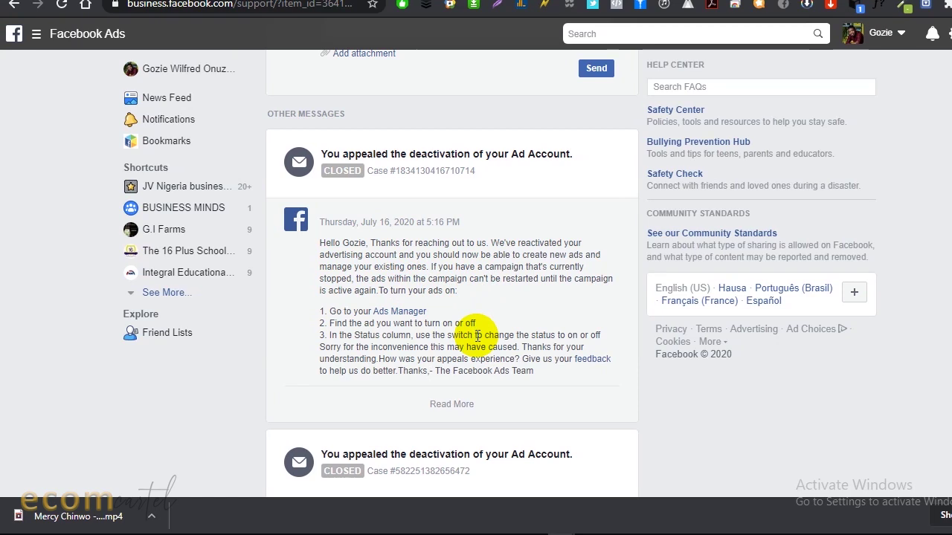
{"action": "scroll", "coordinate": [476, 331], "scroll_direction": "up", "scroll_amount": 6}
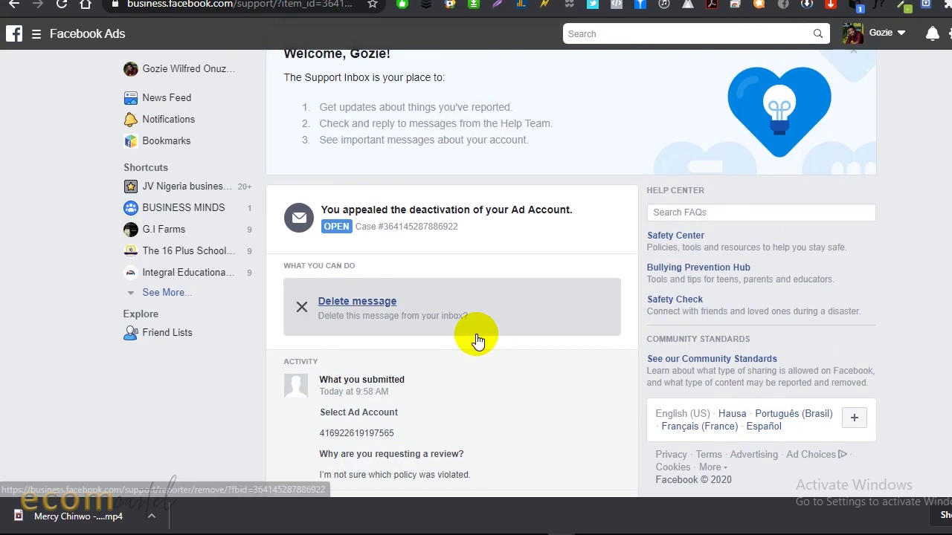
Scroll up to the Ad Account Reinstated banner on the Account Quality page
{"action": "scroll", "coordinate": [476, 334], "scroll_direction": "up", "scroll_amount": 1}
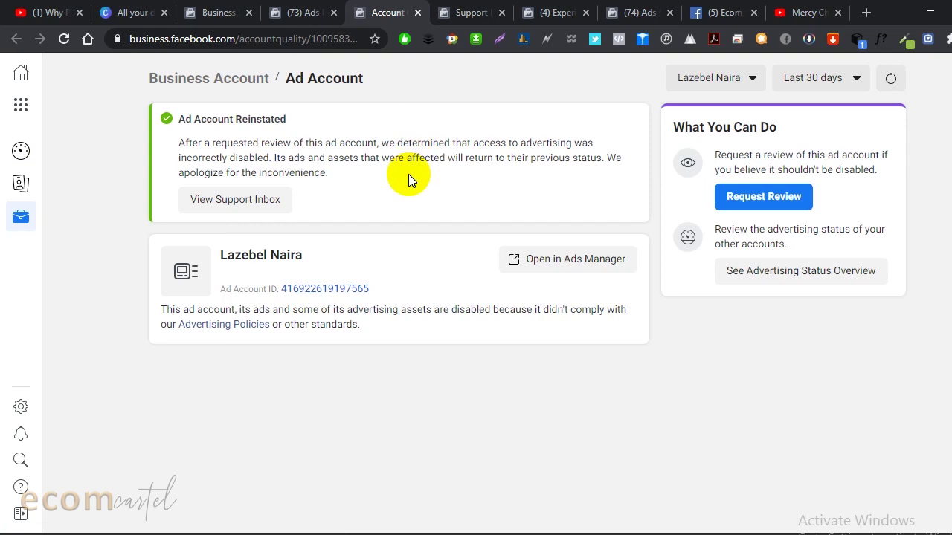
Close the duplicate Support Inbox page and scroll to Facebook's reactivation reply under the closed appeal
{"action": "left_click", "coordinate": [472, 12]}
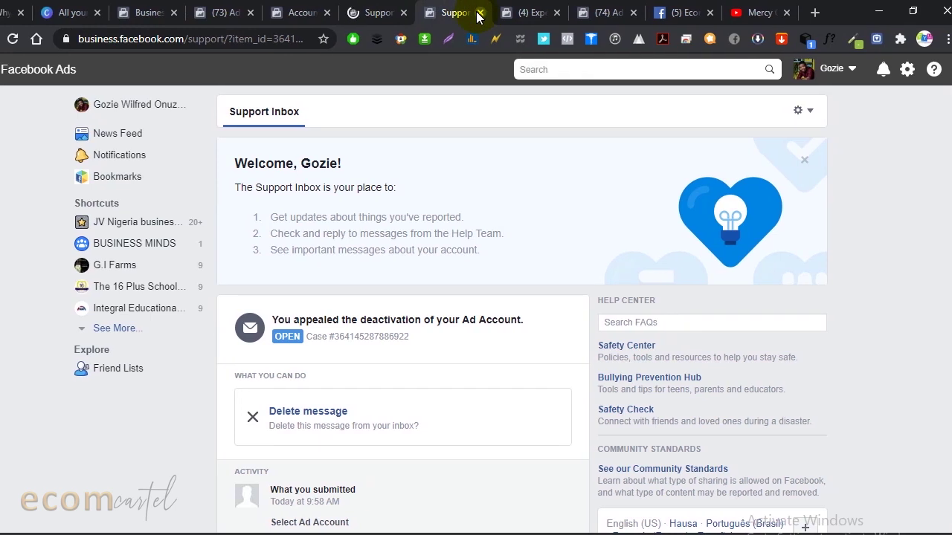
{"action": "left_click", "coordinate": [479, 12]}
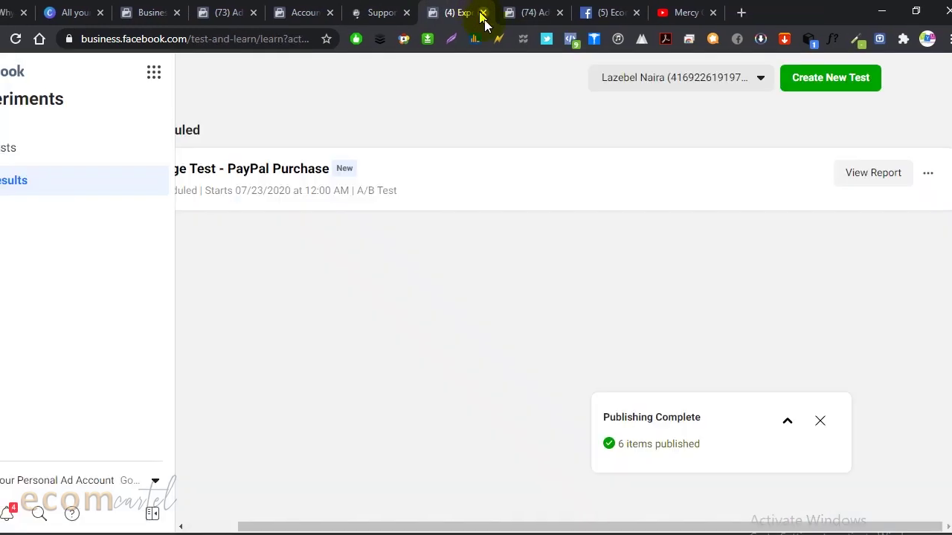
{"action": "left_click", "coordinate": [420, 20]}
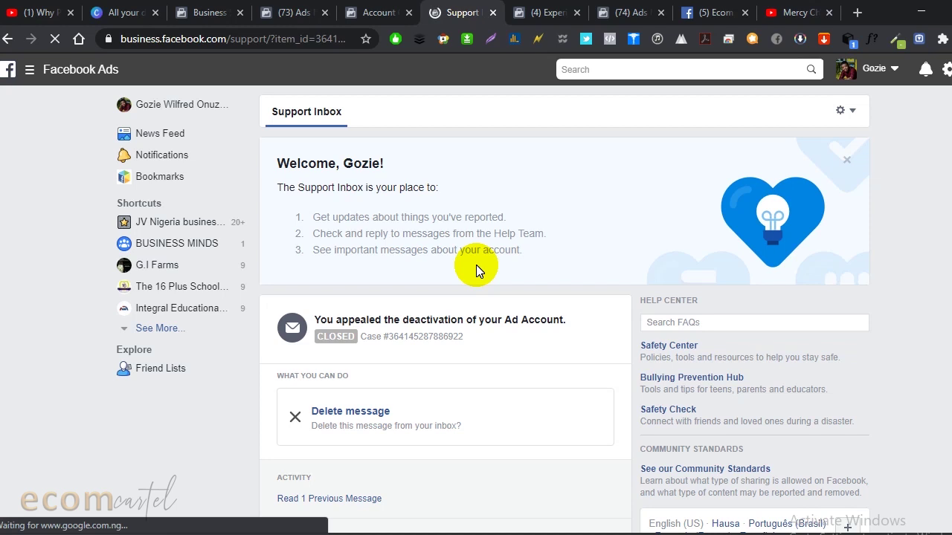
{"action": "scroll", "coordinate": [476, 265], "scroll_direction": "down", "scroll_amount": 2}
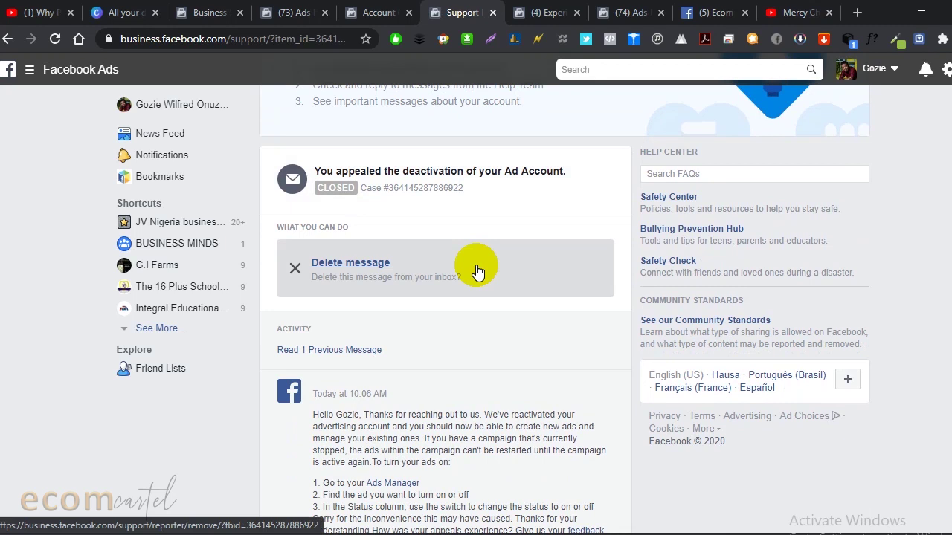
{"action": "scroll", "coordinate": [476, 271], "scroll_direction": "down", "scroll_amount": 1}
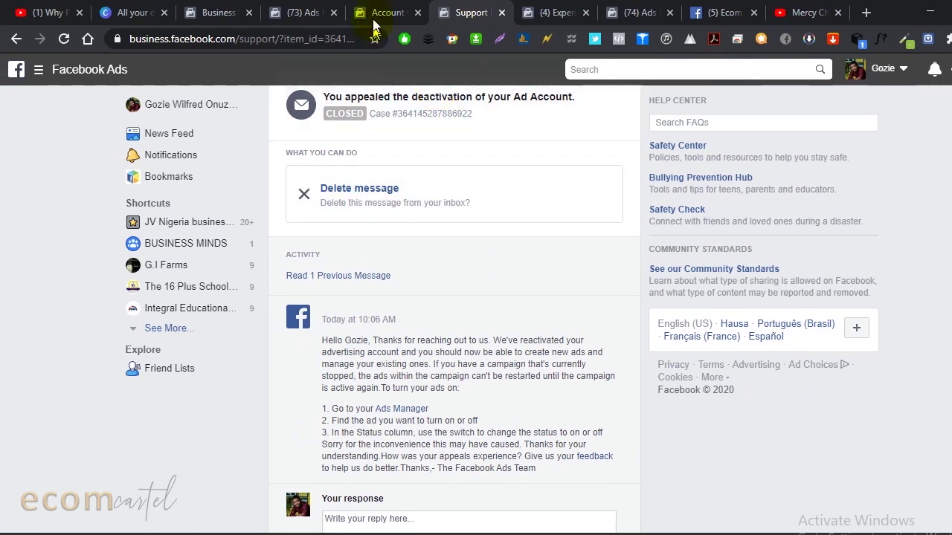
From the reinstated ad account page, go to Ads Manager via the Business Tools menu
{"action": "left_click", "coordinate": [376, 15]}
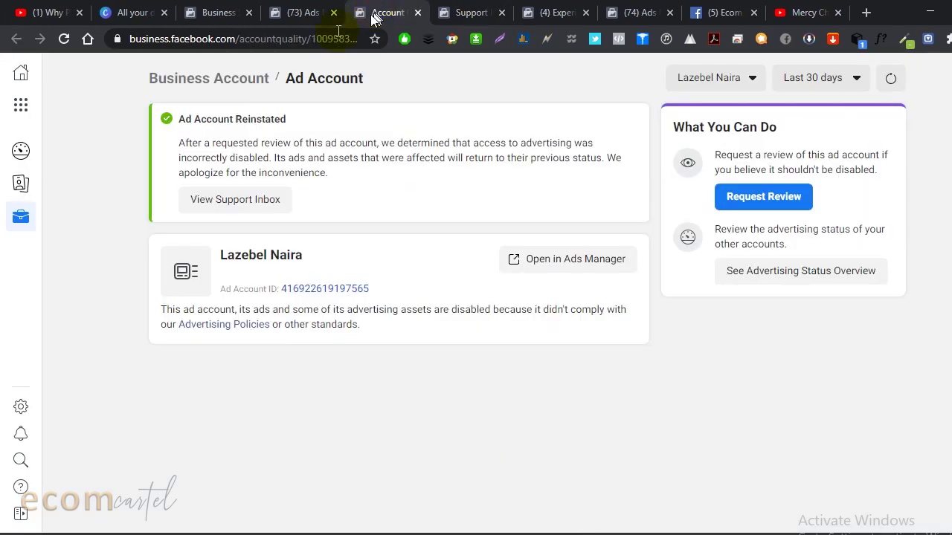
{"action": "left_click", "coordinate": [21, 106]}
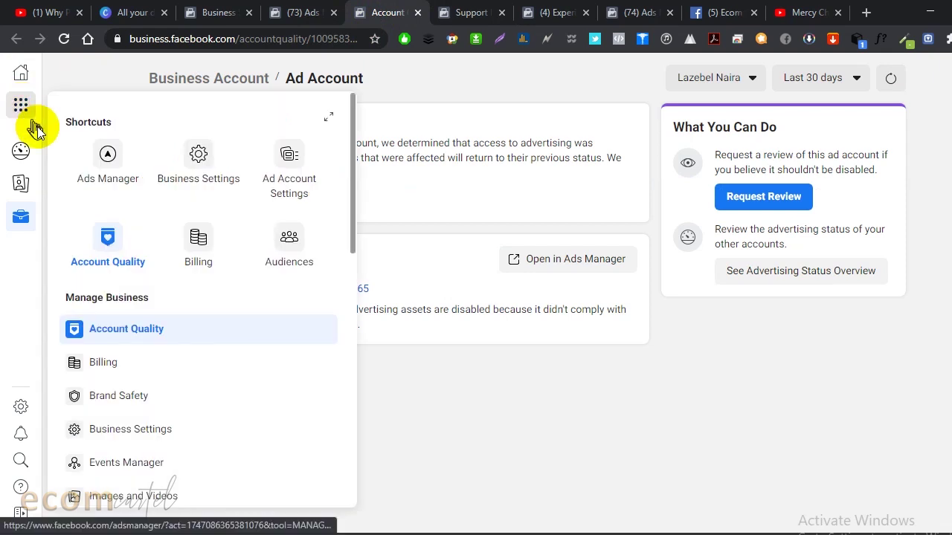
{"action": "left_click", "coordinate": [105, 154]}
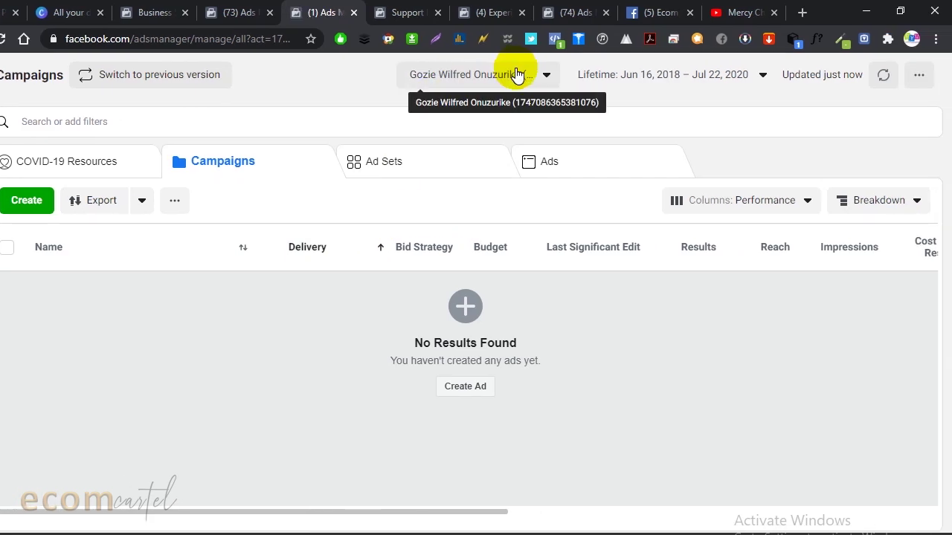
Select the reinstated ad account and expand the PayPal Purchase campaign to show its three ad sets
{"action": "left_click", "coordinate": [518, 75]}
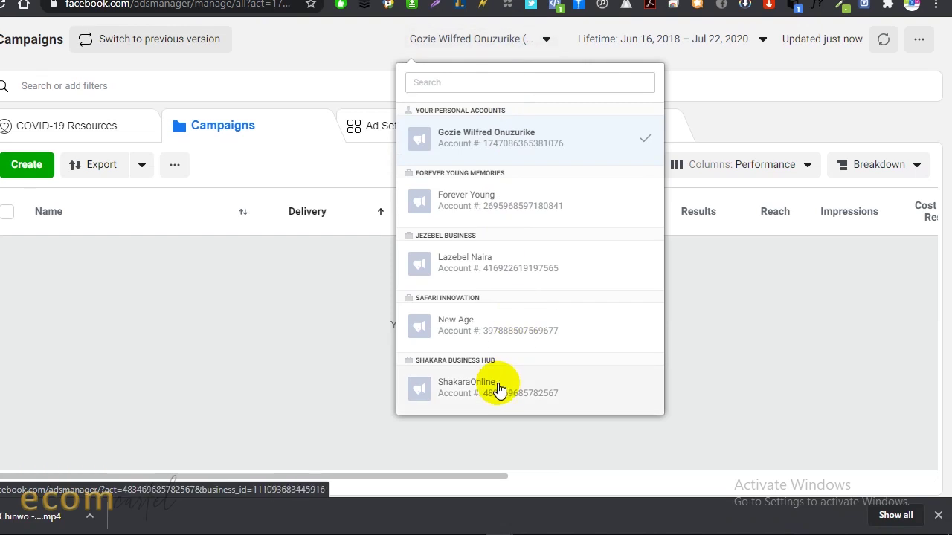
{"action": "left_click", "coordinate": [512, 274]}
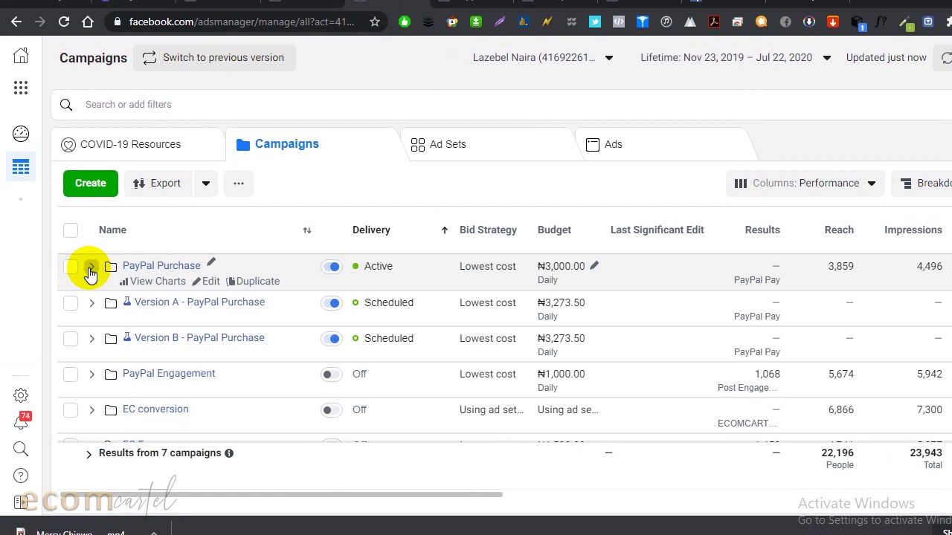
{"action": "left_click", "coordinate": [90, 269]}
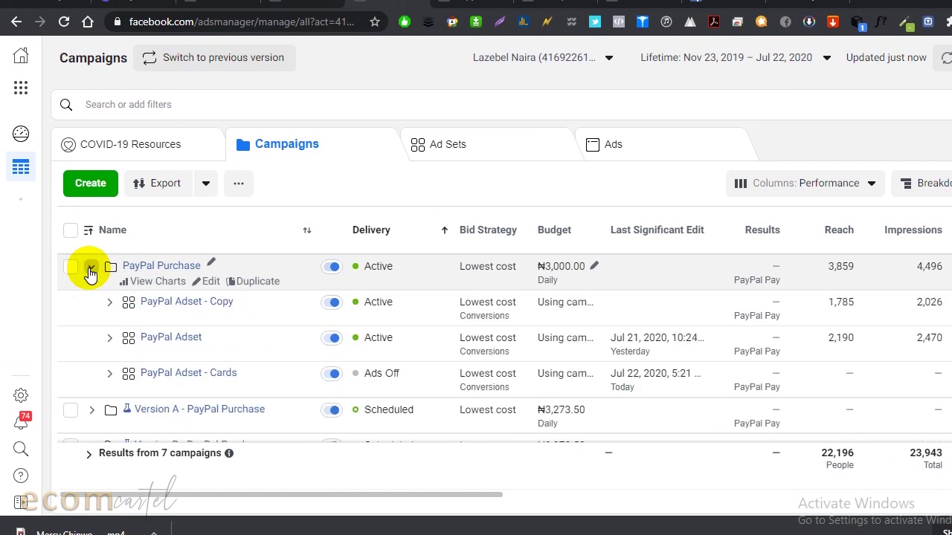